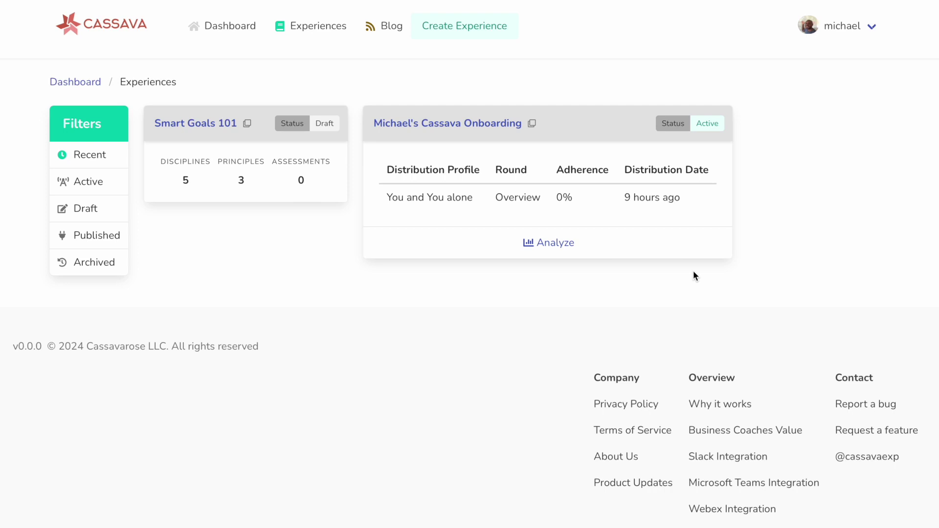
- Duplicate the active Cassava onboarding experience and rename the copy to "Cassava Onboarding", saving the change
{"action": "left_click", "coordinate": [532, 124]}
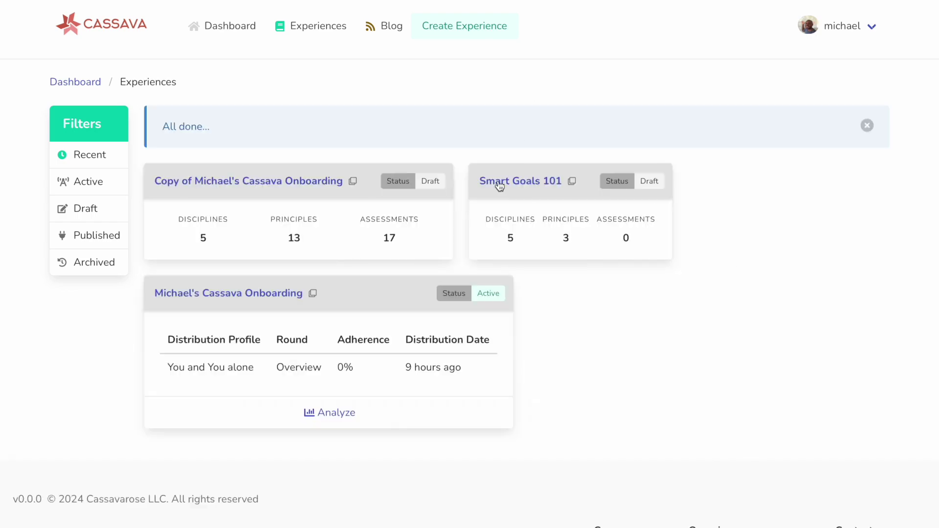
{"action": "left_click", "coordinate": [249, 181]}
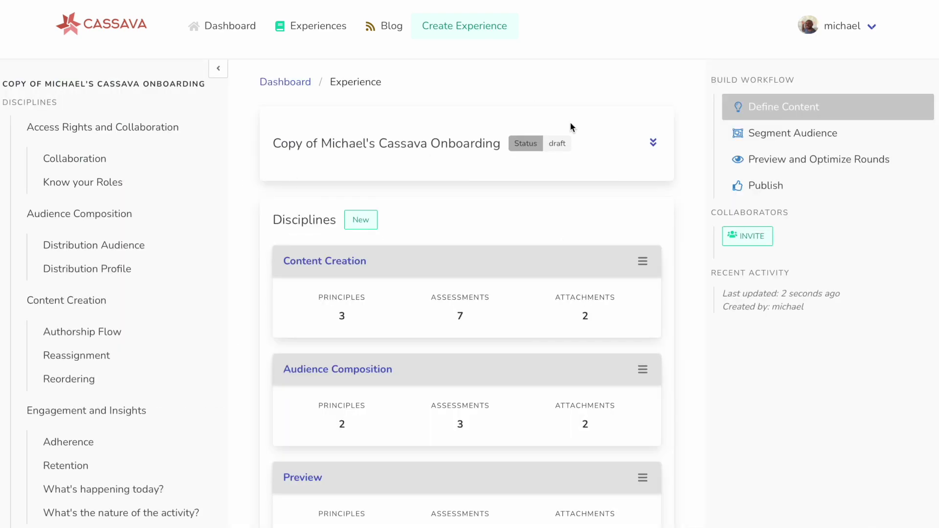
{"action": "left_click", "coordinate": [653, 141]}
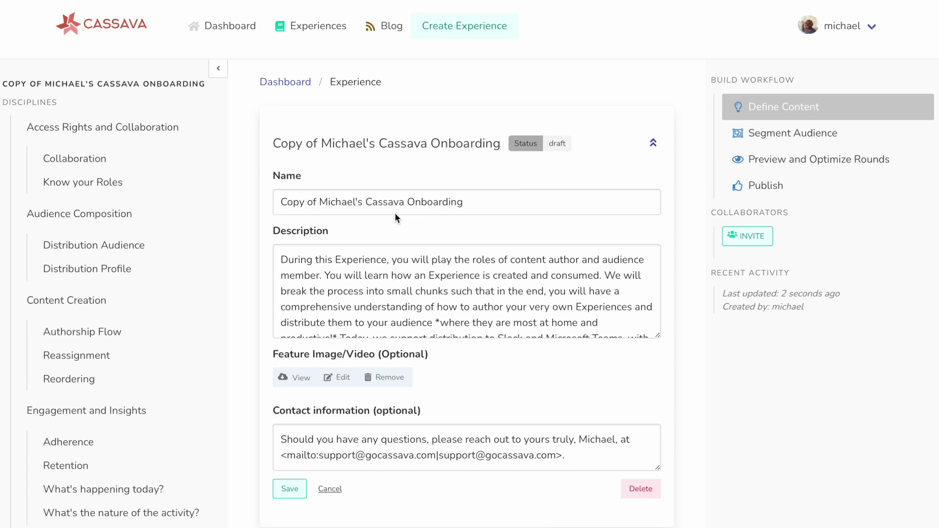
{"action": "left_click_drag", "start_coordinate": [364, 201], "coordinate": [274, 197]}
{"action": "key", "text": "BackSpace"}
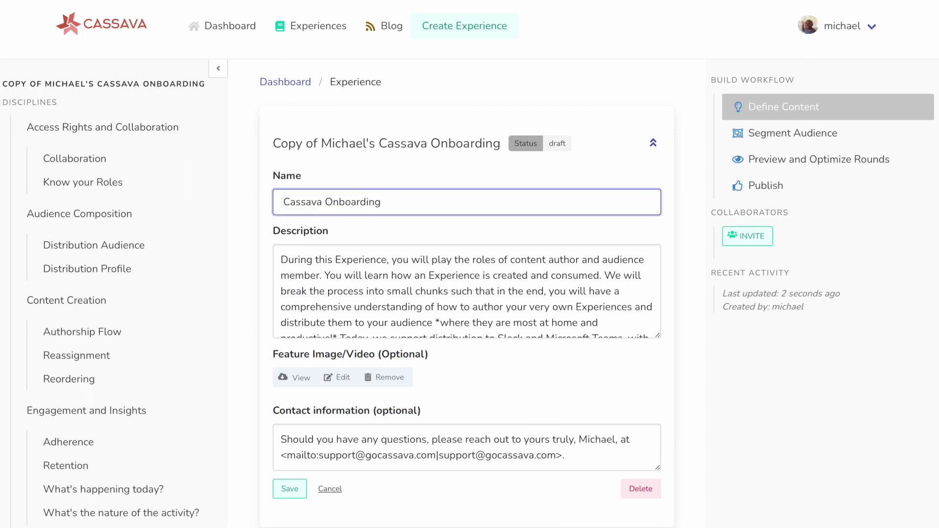
{"action": "key", "text": "Delete"}
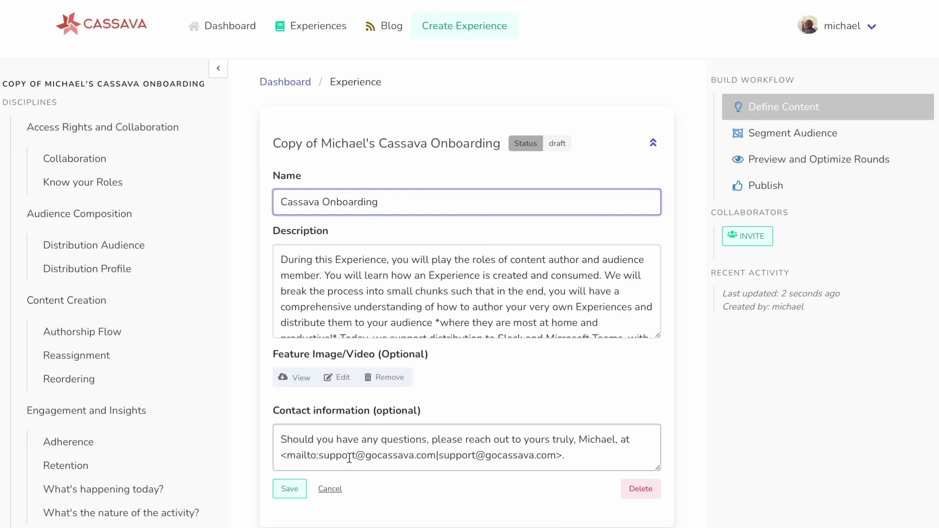
{"action": "left_click", "coordinate": [292, 489]}
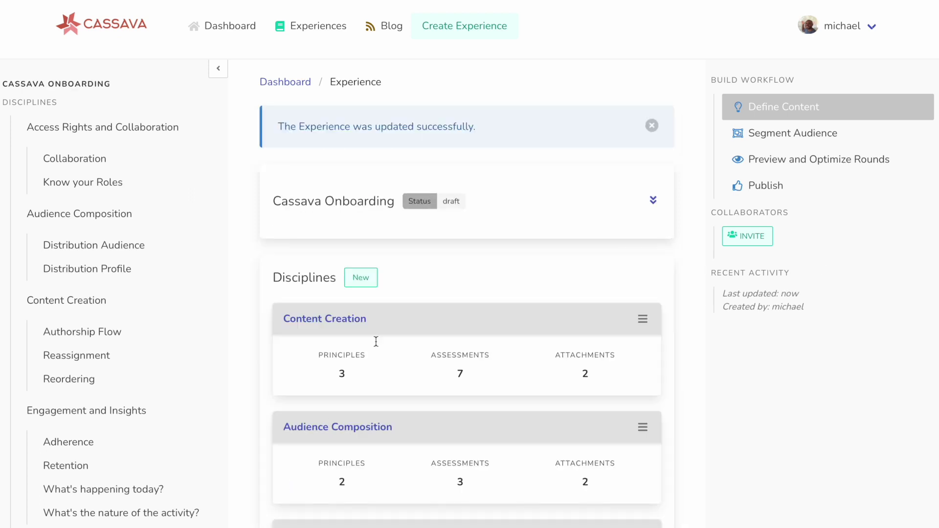
- Add a distribution profile for the audience labelled "Southeast Division" with a start date of January 18, 2024, without building its audience
{"action": "left_click", "coordinate": [757, 139]}
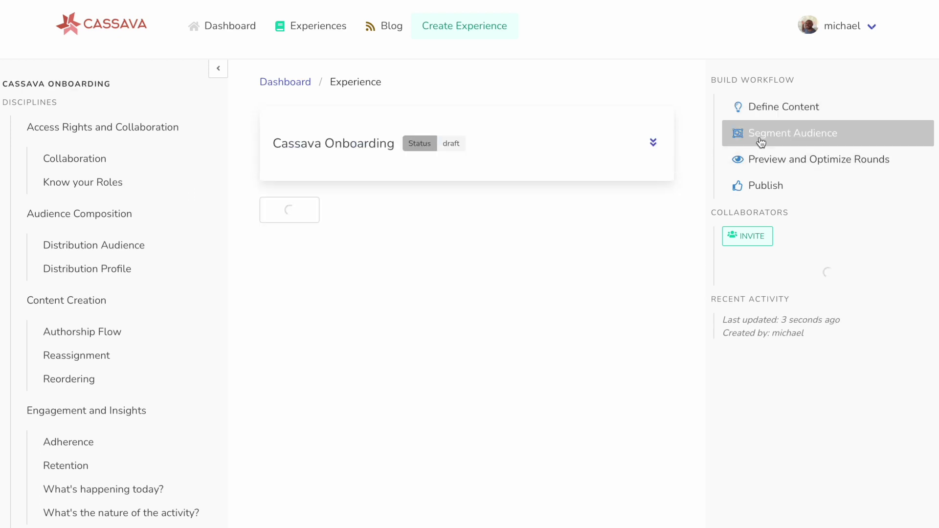
{"action": "left_click", "coordinate": [424, 220]}
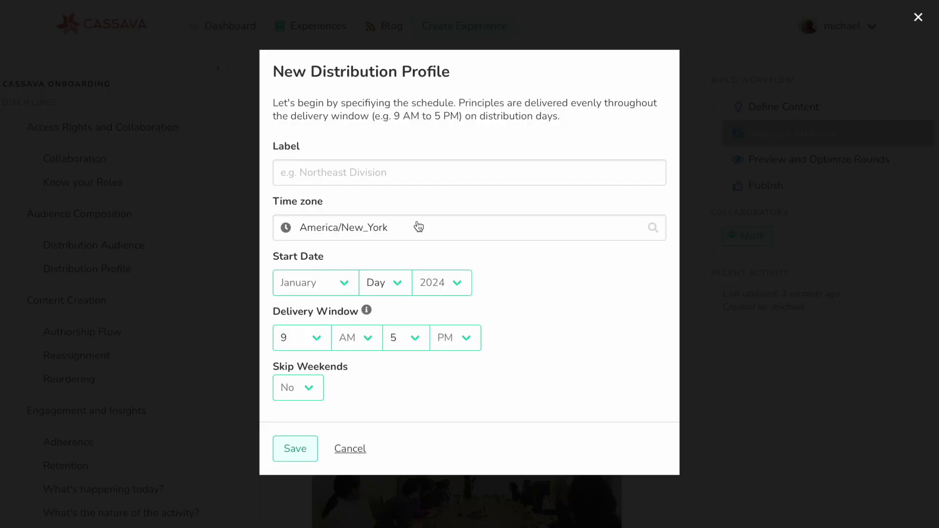
{"action": "left_click", "coordinate": [348, 174]}
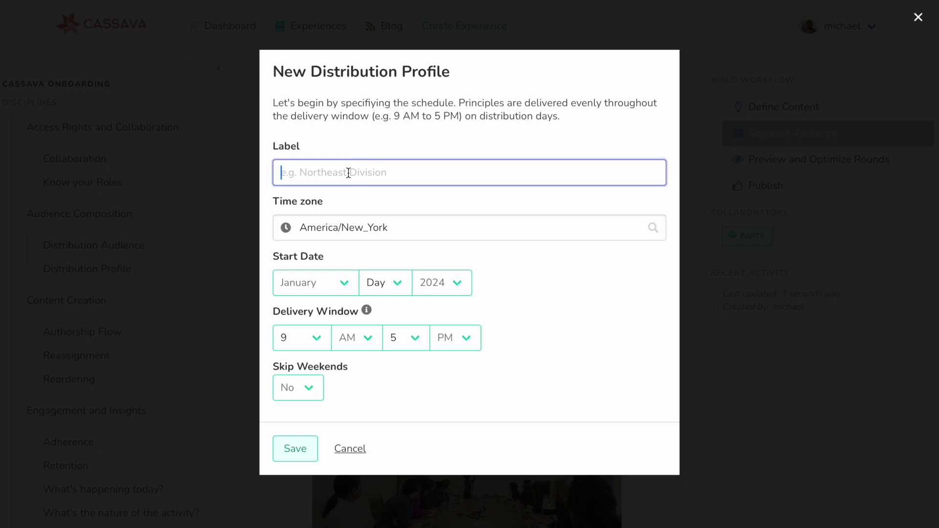
{"action": "type", "text": "Sou"}
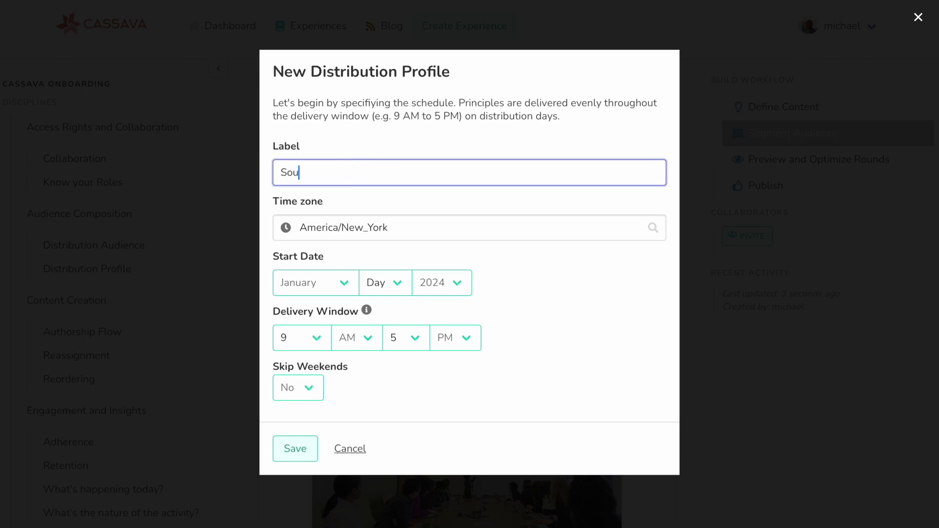
{"action": "type", "text": "theast Division"}
{"action": "left_click", "coordinate": [398, 283]}
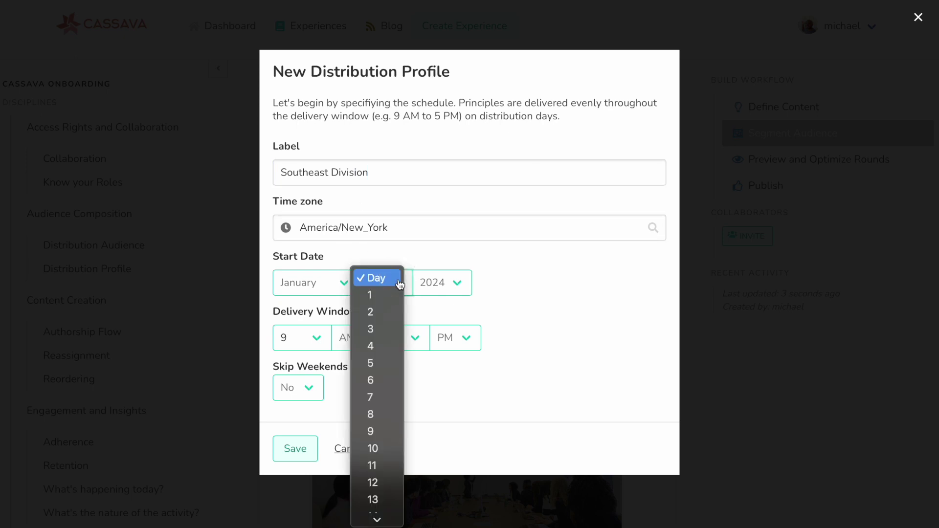
{"action": "scroll", "coordinate": [374, 453], "scroll_direction": "down", "scroll_amount": 4}
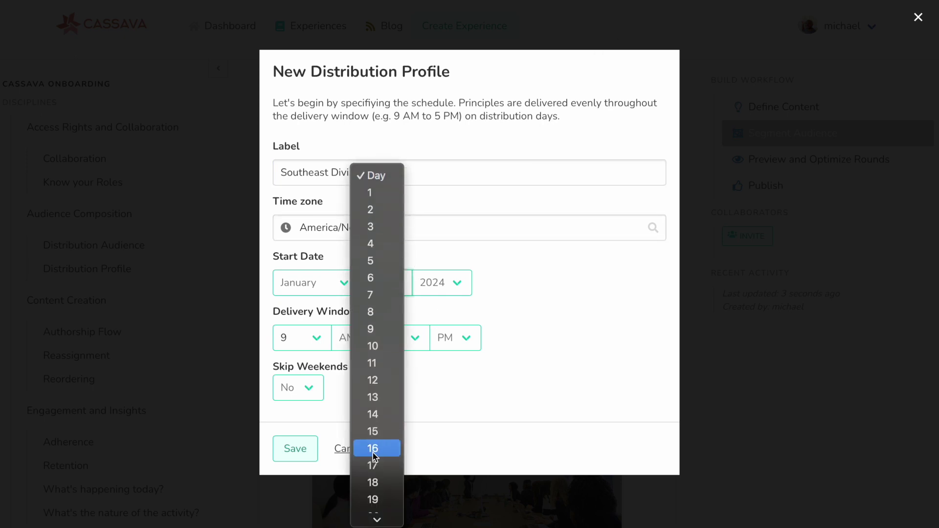
{"action": "left_click", "coordinate": [373, 449]}
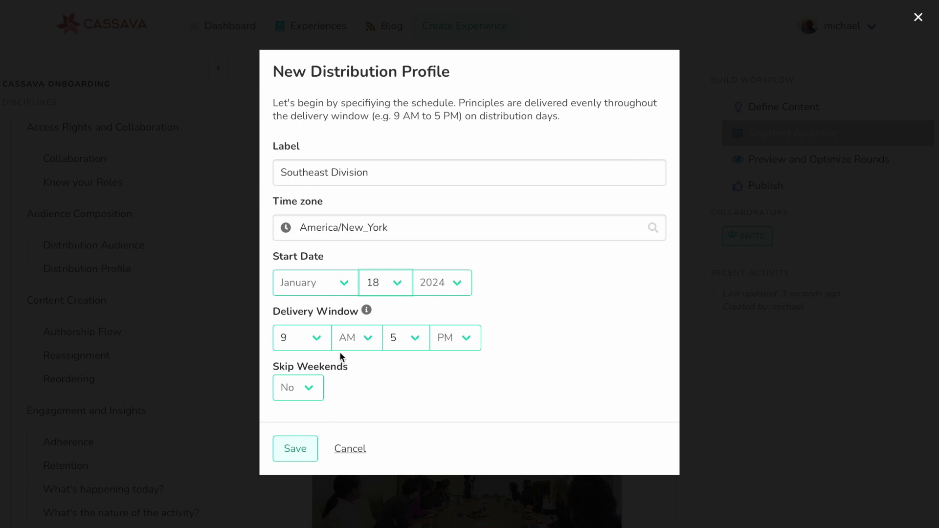
{"action": "left_click", "coordinate": [296, 450]}
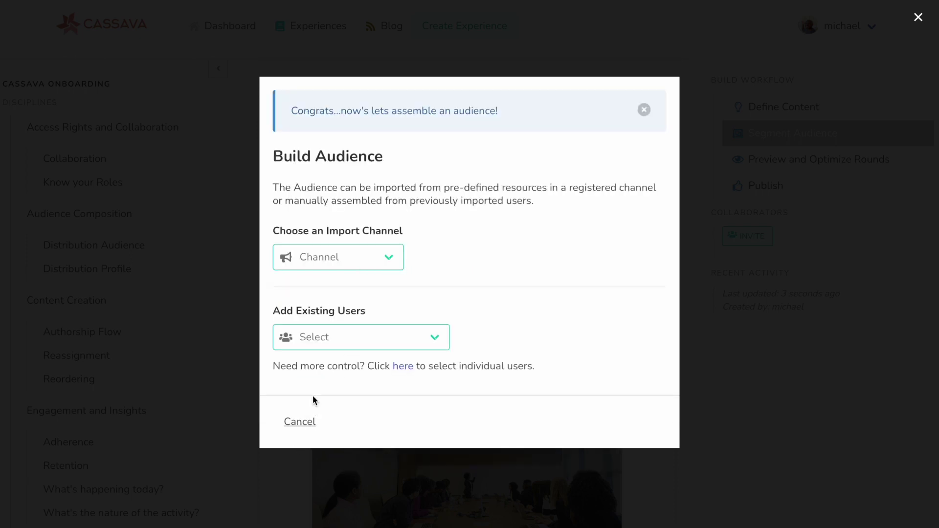
{"action": "left_click", "coordinate": [306, 425]}
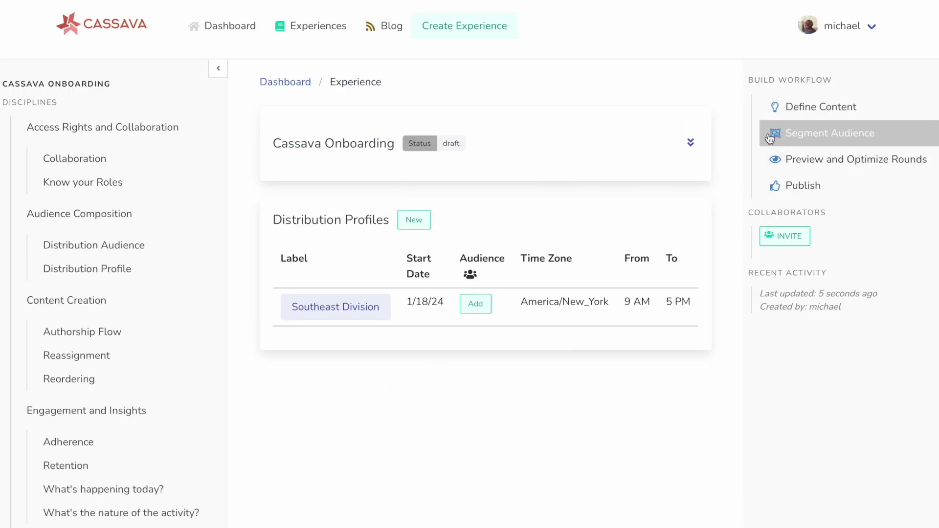
- Preview the rounds with the existing settings and examine the round allocation chart for the Southeast Division
{"action": "left_click", "coordinate": [792, 166]}
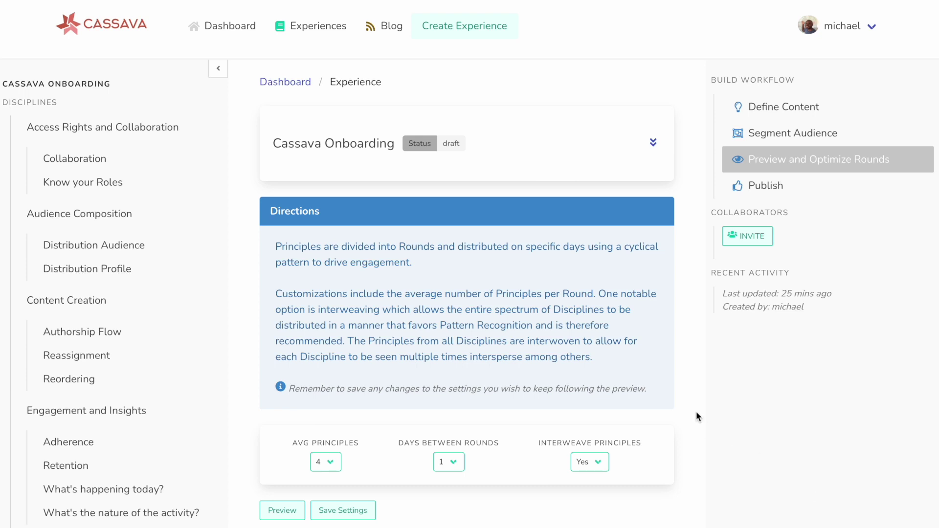
{"action": "double_click", "coordinate": [420, 249]}
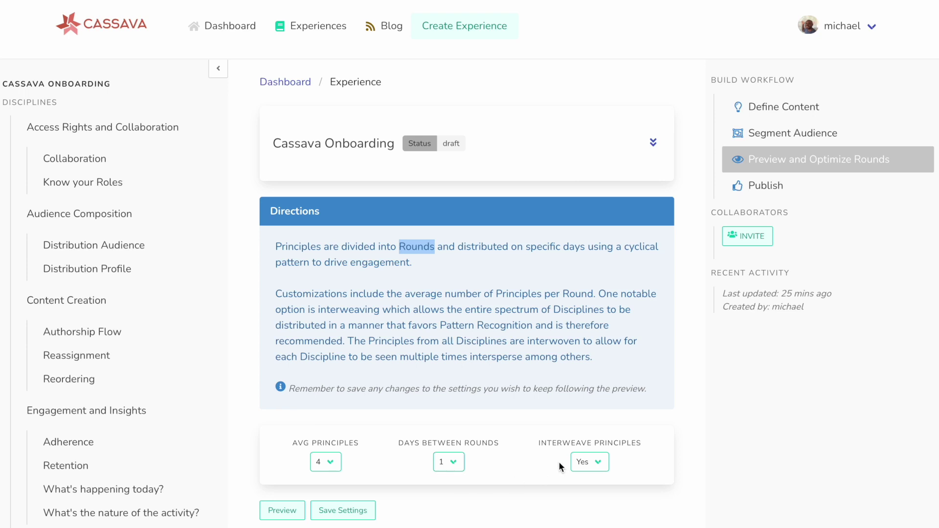
{"action": "left_click", "coordinate": [281, 512]}
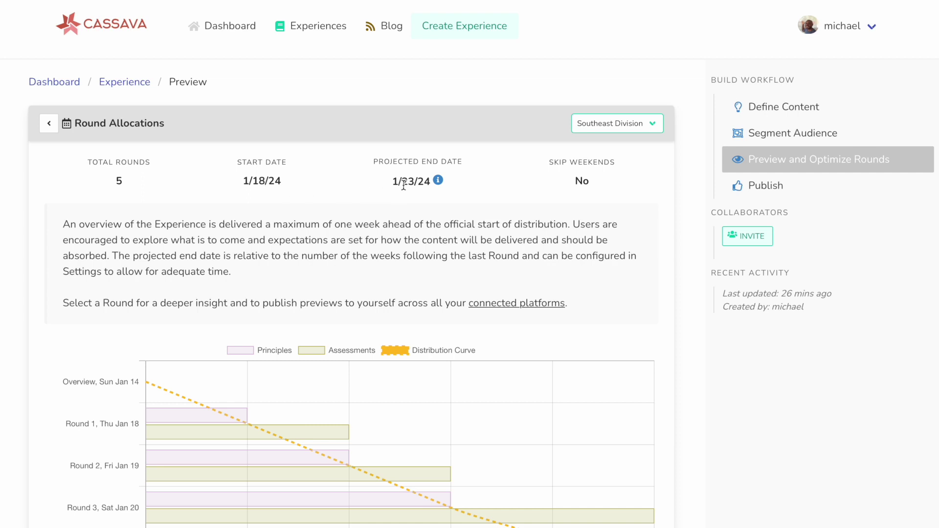
{"action": "scroll", "coordinate": [404, 185], "scroll_direction": "down", "scroll_amount": 5}
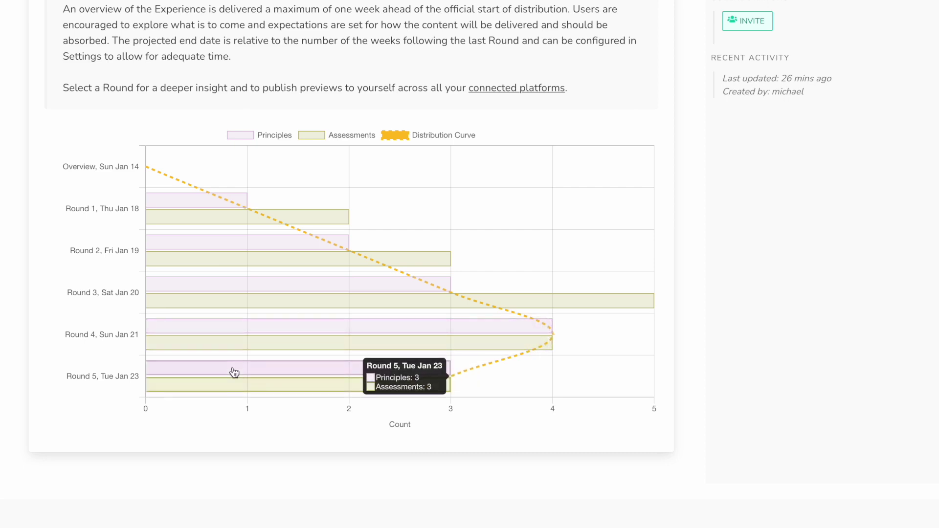
{"action": "scroll", "coordinate": [195, 253], "scroll_direction": "up", "scroll_amount": 1}
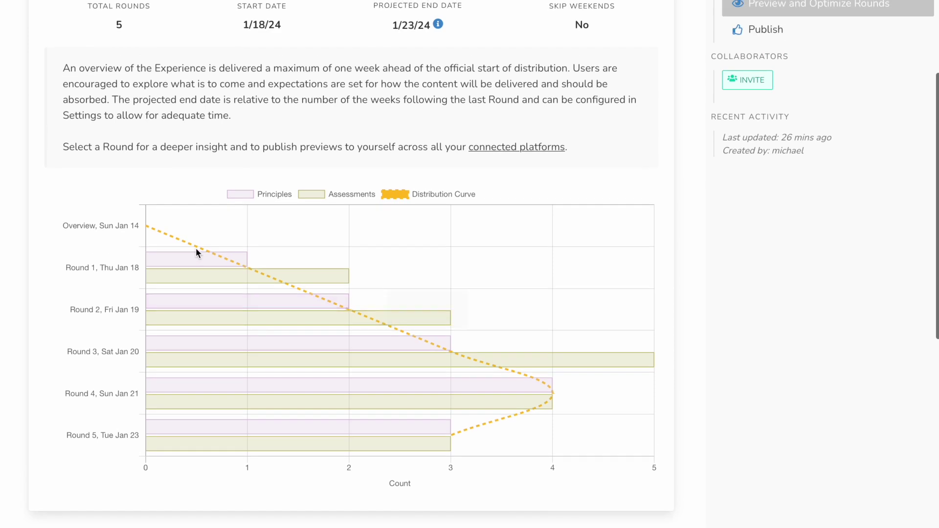
{"action": "scroll", "coordinate": [195, 249], "scroll_direction": "up", "scroll_amount": 1}
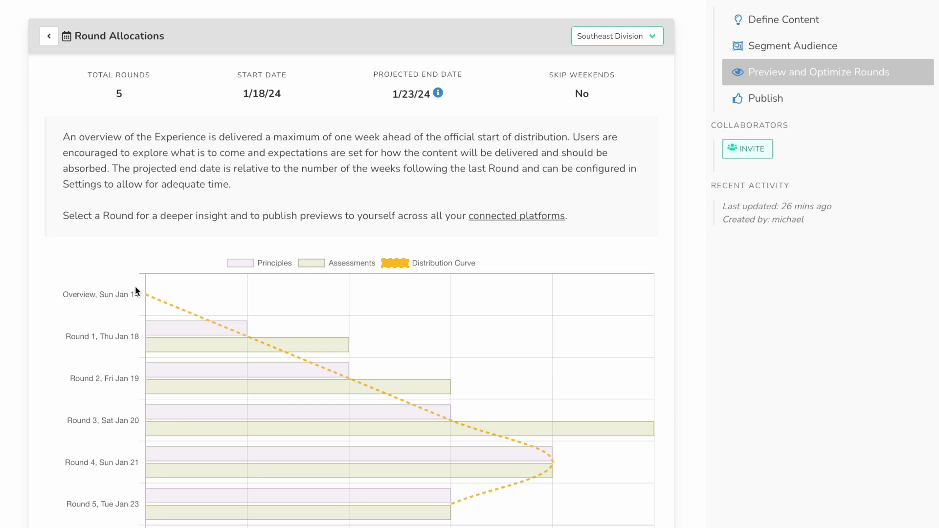
- Open the details of Round 1 from the allocation chart to view its disciplines, principles and assessments
{"action": "mouse_move", "coordinate": [207, 332]}
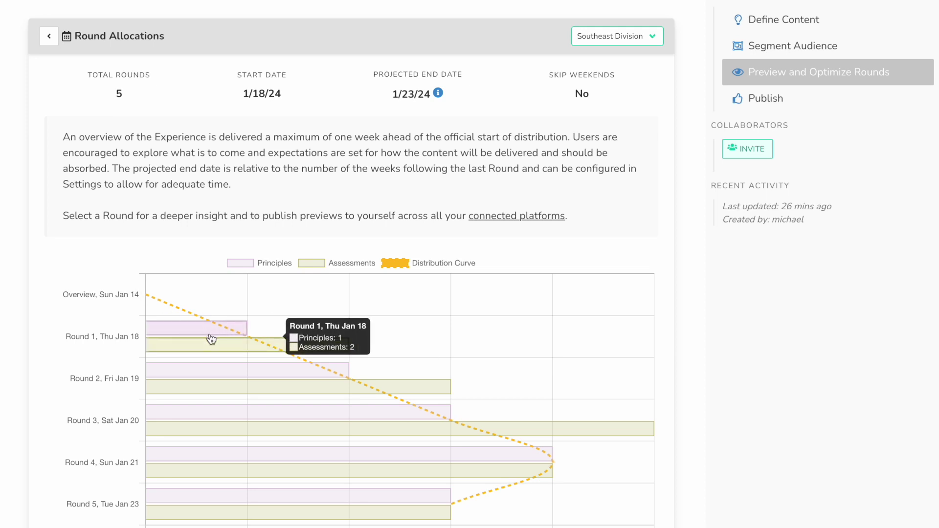
{"action": "left_click", "coordinate": [212, 339]}
{"action": "scroll", "coordinate": [211, 339], "scroll_direction": "up", "scroll_amount": 2}
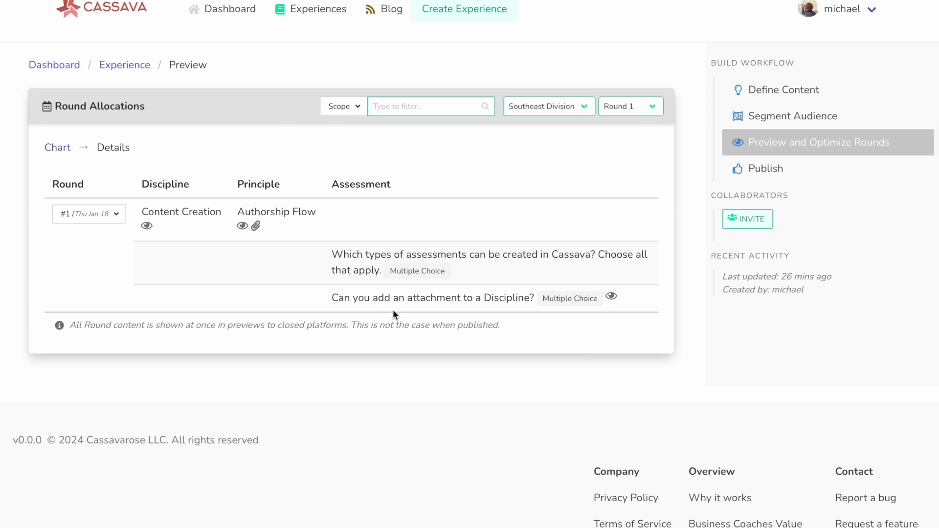
- List the details of all rounds and review the allocated disciplines, principles and assessments on the first two pages
{"action": "left_click", "coordinate": [636, 111]}
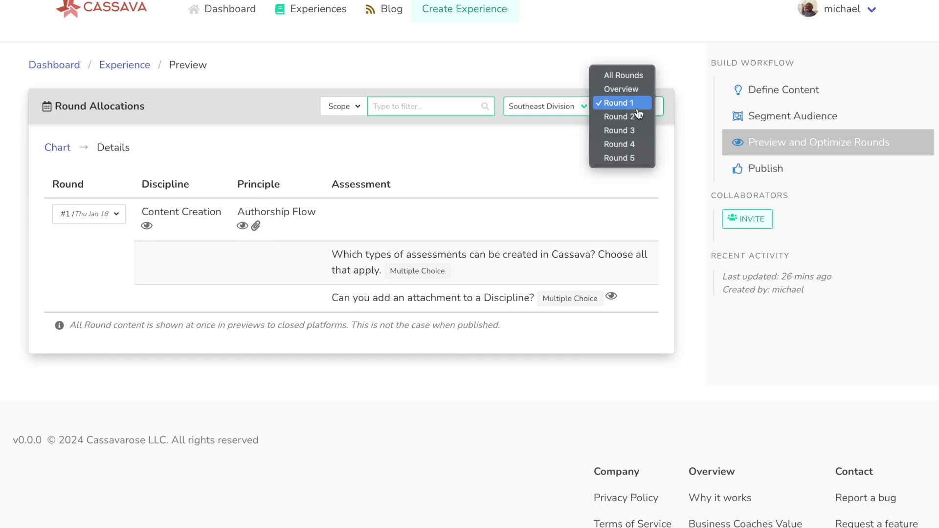
{"action": "left_click", "coordinate": [631, 77]}
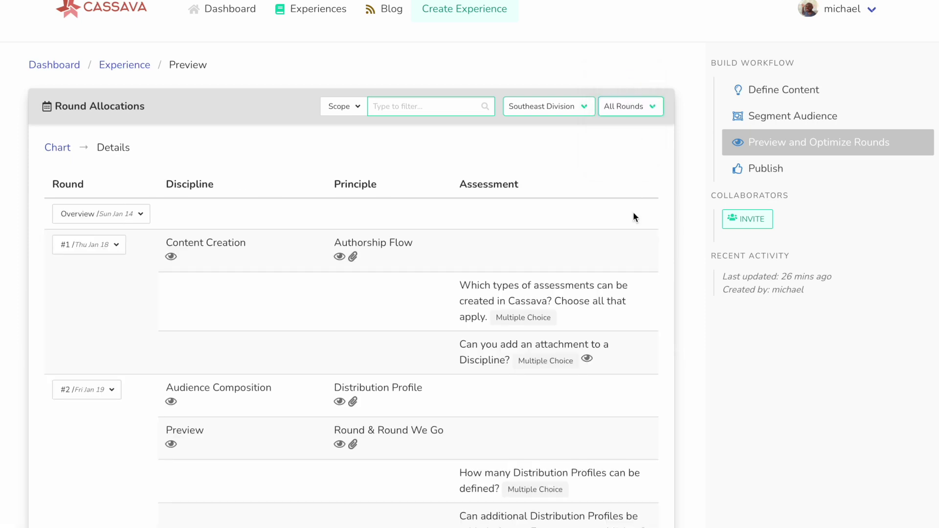
{"action": "scroll", "coordinate": [633, 212], "scroll_direction": "down", "scroll_amount": 1}
{"action": "scroll", "coordinate": [633, 213], "scroll_direction": "down", "scroll_amount": 1}
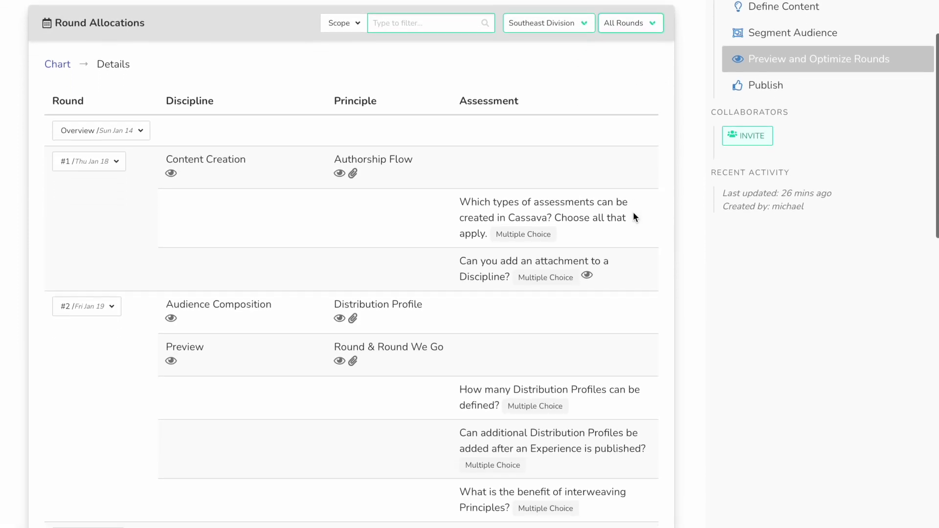
{"action": "scroll", "coordinate": [633, 212], "scroll_direction": "down", "scroll_amount": 2}
{"action": "scroll", "coordinate": [633, 213], "scroll_direction": "down", "scroll_amount": 6}
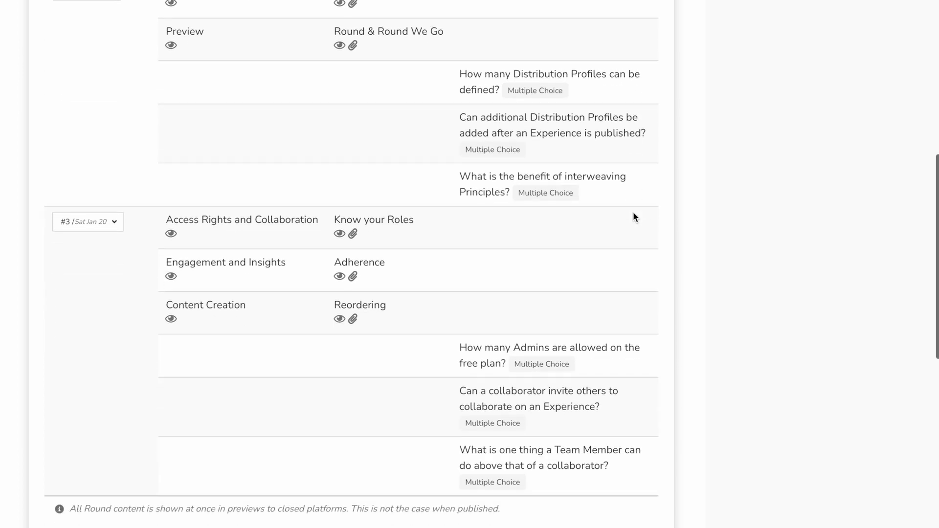
{"action": "scroll", "coordinate": [634, 217], "scroll_direction": "down", "scroll_amount": 1}
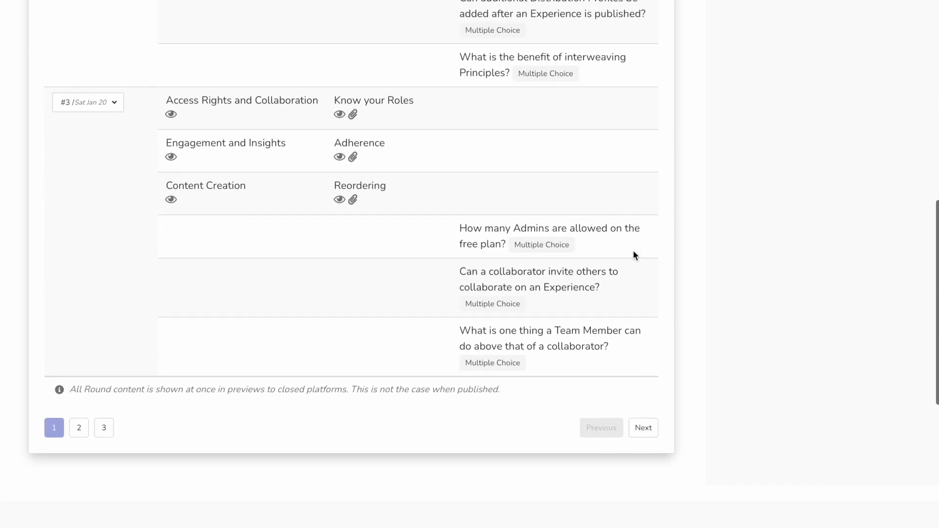
{"action": "left_click", "coordinate": [652, 432]}
{"action": "scroll", "coordinate": [653, 431], "scroll_direction": "up", "scroll_amount": 7}
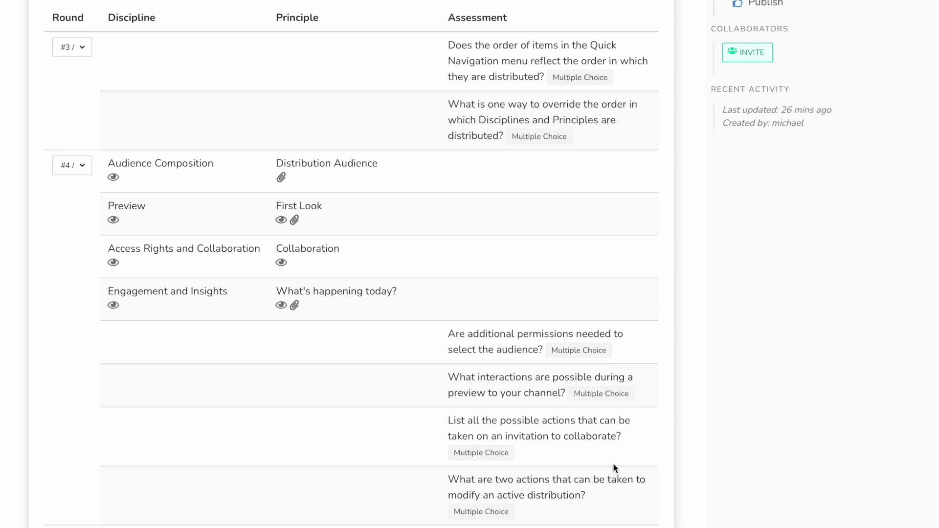
{"action": "scroll", "coordinate": [629, 343], "scroll_direction": "up", "scroll_amount": 4}
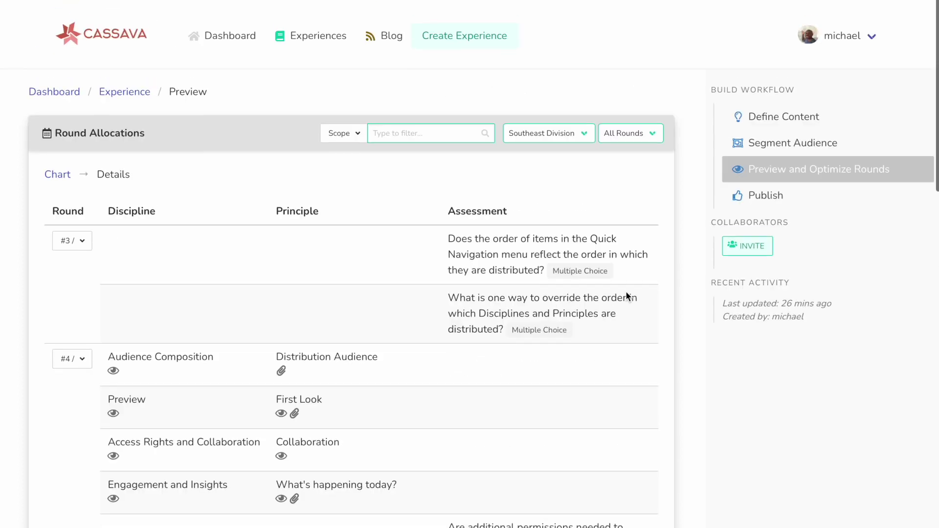
- Return to the experience's round settings and set the average principles to 7 and the days between rounds to 4
{"action": "left_click", "coordinate": [125, 82]}
{"action": "scroll", "coordinate": [394, 249], "scroll_direction": "down", "scroll_amount": 2}
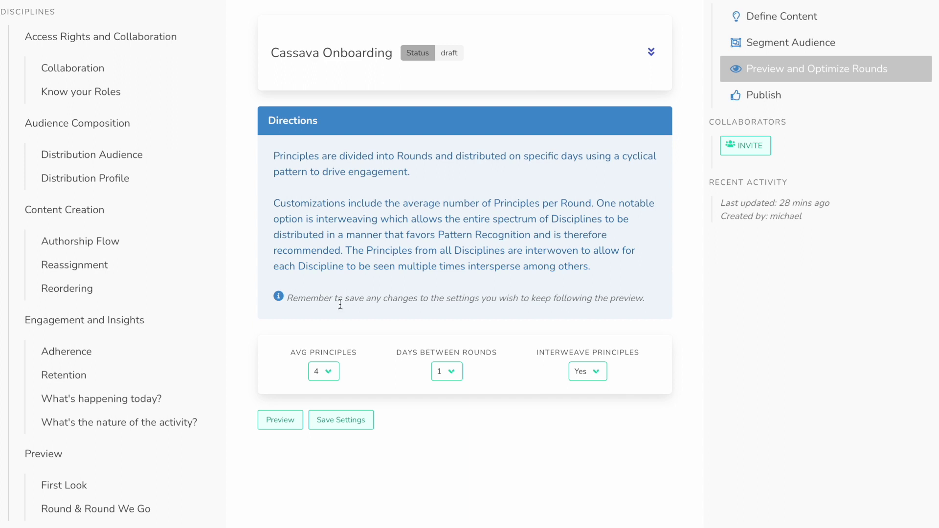
{"action": "left_click", "coordinate": [330, 374]}
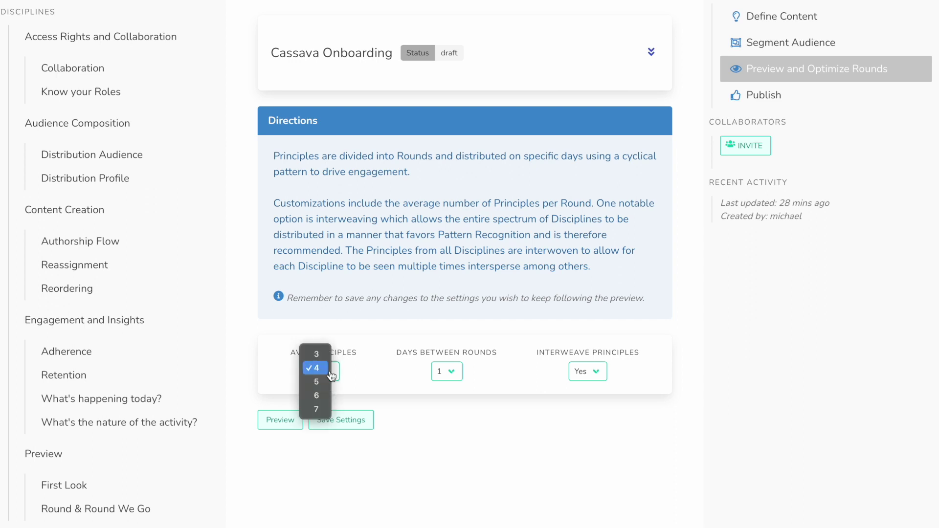
{"action": "left_click", "coordinate": [319, 410]}
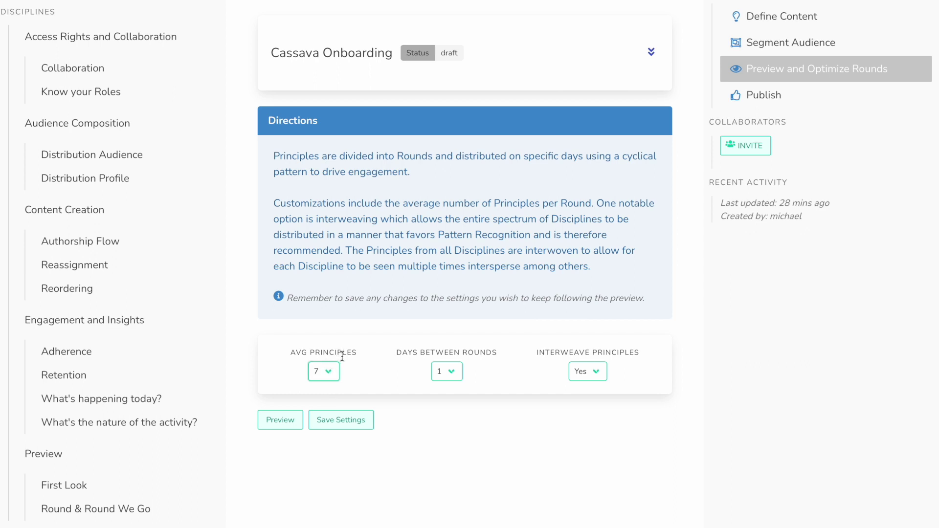
{"action": "left_click", "coordinate": [453, 375]}
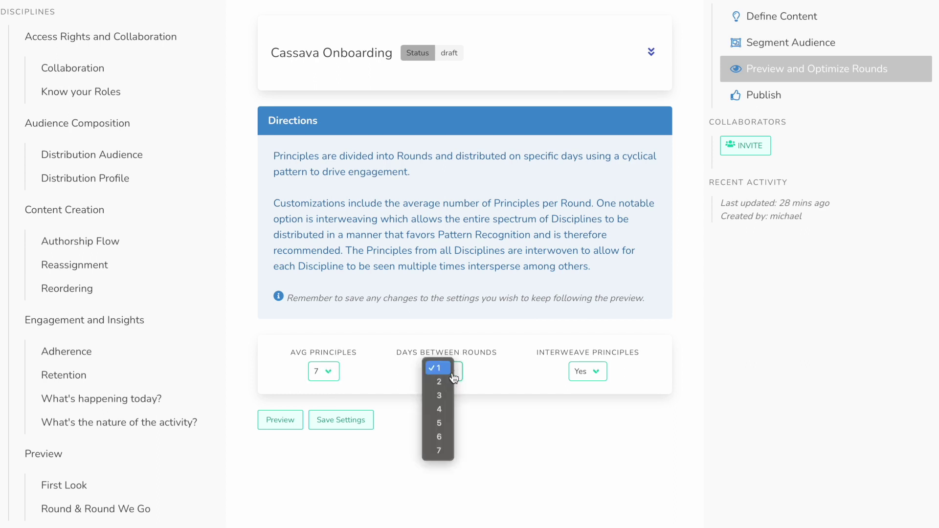
{"action": "left_click", "coordinate": [446, 414]}
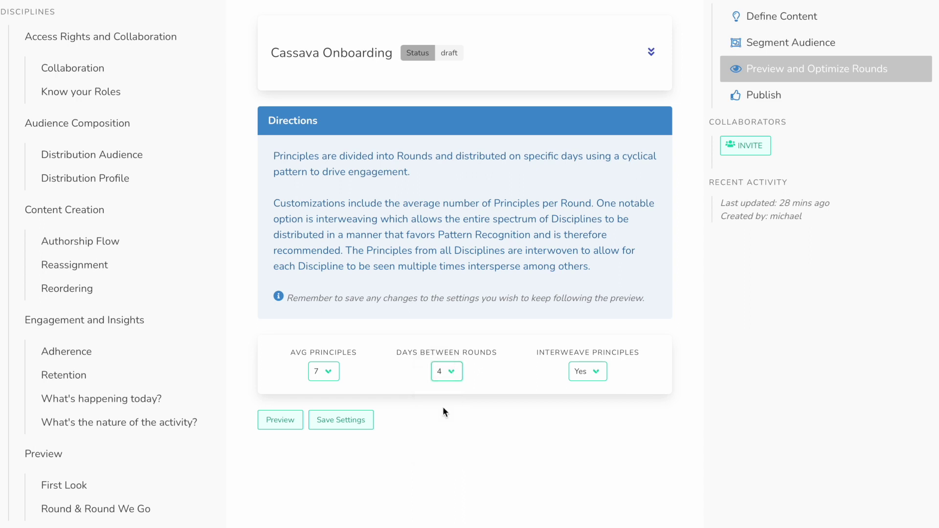
- Preview the rounds with the new settings and examine the principles and assessments of Rounds 1 to 3 in the allocation chart
{"action": "left_click", "coordinate": [283, 419]}
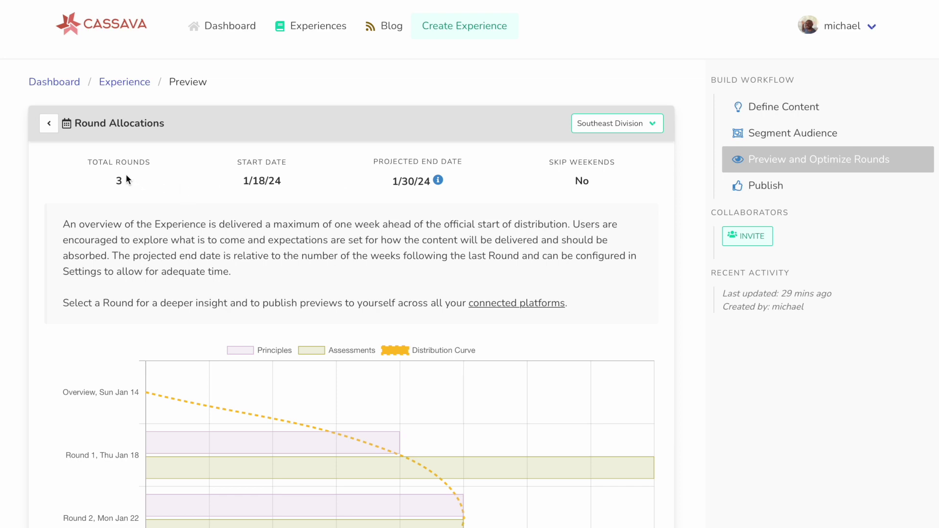
{"action": "scroll", "coordinate": [125, 174], "scroll_direction": "down", "scroll_amount": 5}
{"action": "mouse_move", "coordinate": [219, 239]}
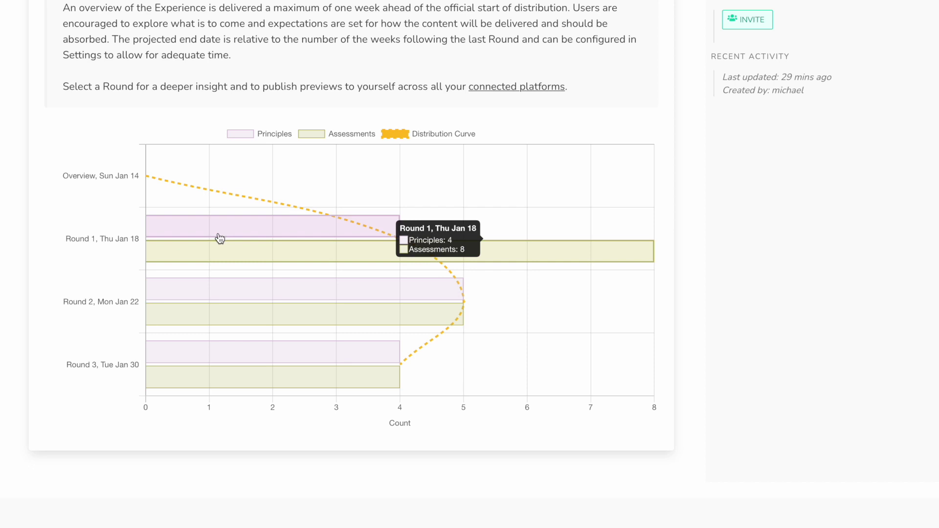
{"action": "mouse_move", "coordinate": [225, 294]}
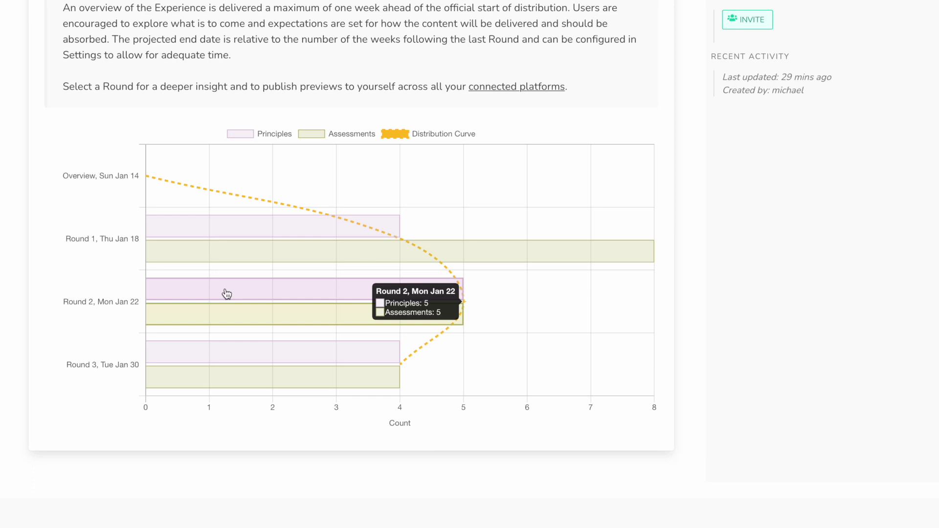
{"action": "mouse_move", "coordinate": [235, 359]}
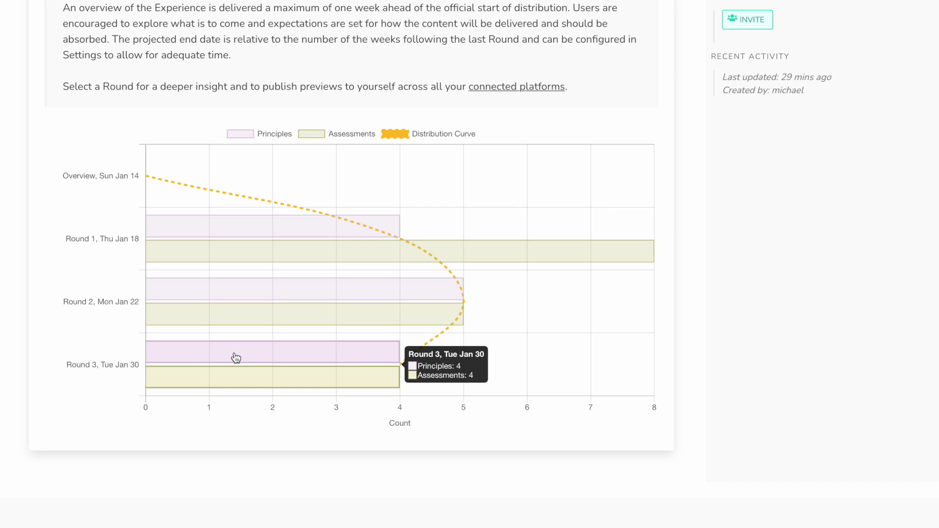
- Open the details of Round 1 from the allocation chart and review its disciplines, principles and assessments
{"action": "left_click", "coordinate": [221, 226]}
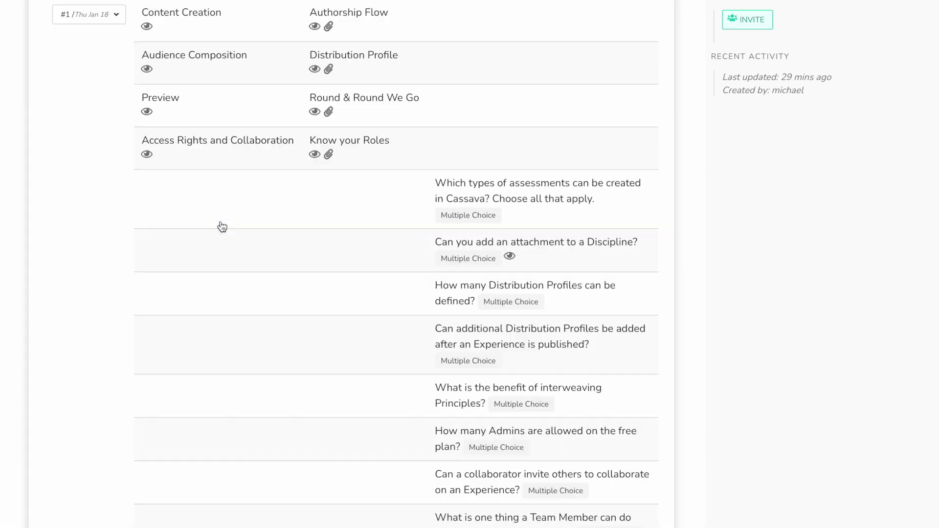
{"action": "scroll", "coordinate": [338, 251], "scroll_direction": "up", "scroll_amount": 4}
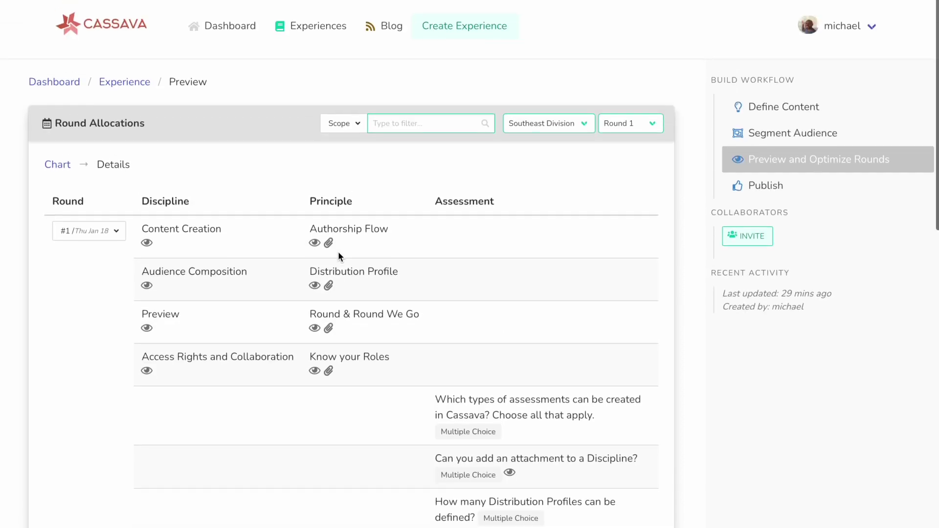
{"action": "scroll", "coordinate": [339, 252], "scroll_direction": "down", "scroll_amount": 5}
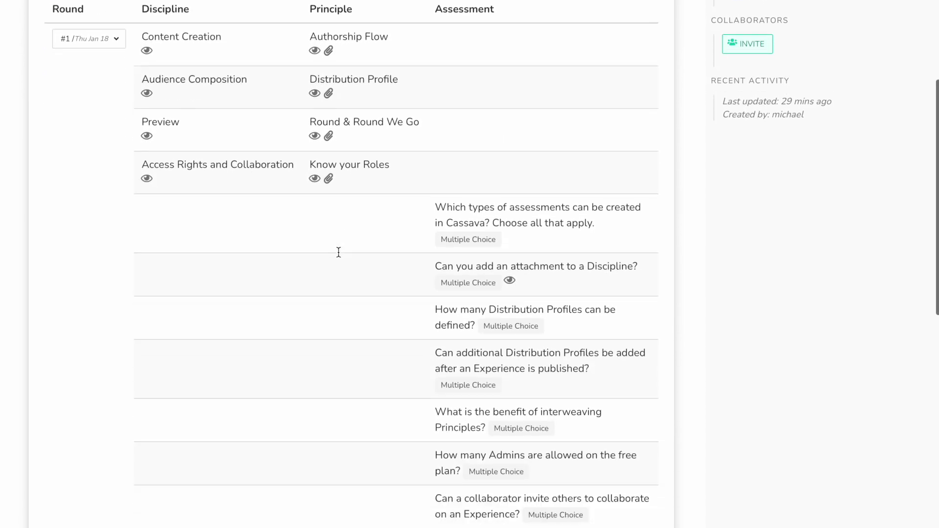
{"action": "scroll", "coordinate": [339, 252], "scroll_direction": "down", "scroll_amount": 5}
{"action": "scroll", "coordinate": [339, 252], "scroll_direction": "up", "scroll_amount": 11}
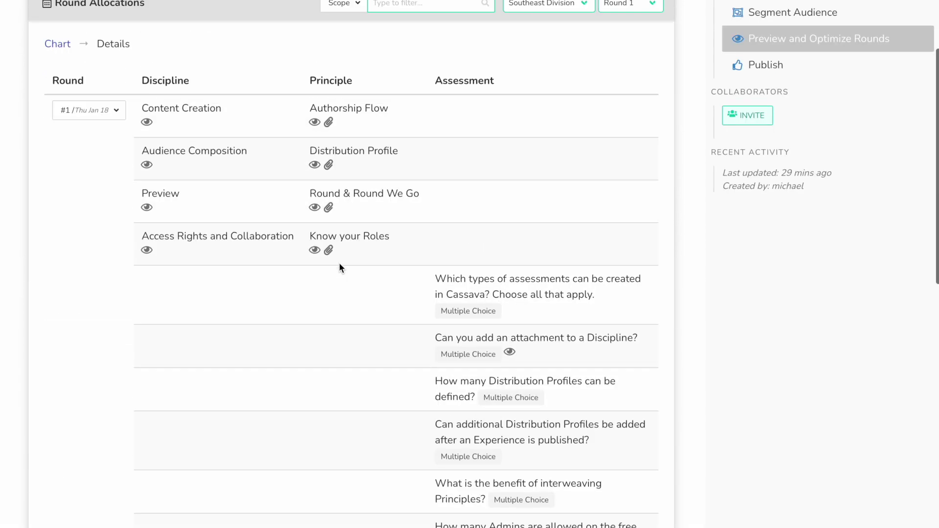
- Go back to the round allocation chart, look it over and return to the experience's round settings
{"action": "left_click", "coordinate": [67, 120]}
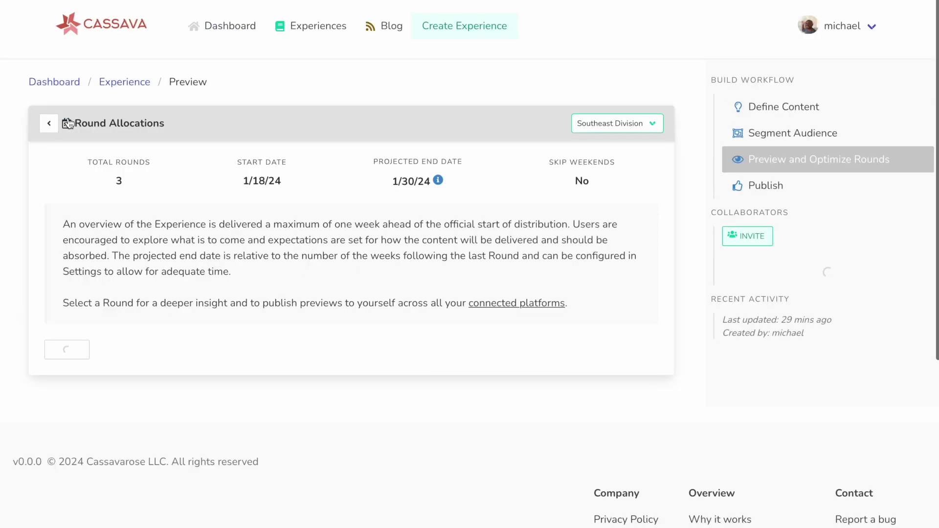
{"action": "scroll", "coordinate": [332, 240], "scroll_direction": "down", "scroll_amount": 3}
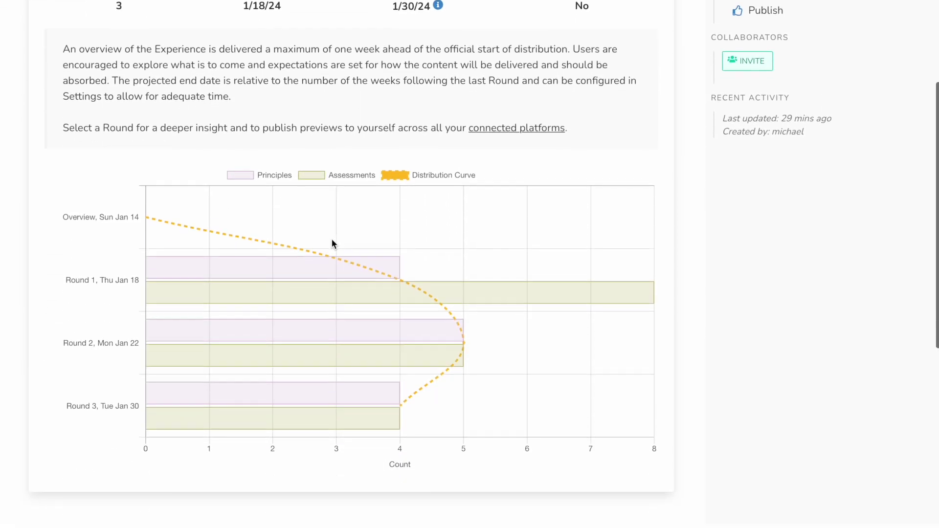
{"action": "scroll", "coordinate": [332, 241], "scroll_direction": "up", "scroll_amount": 2}
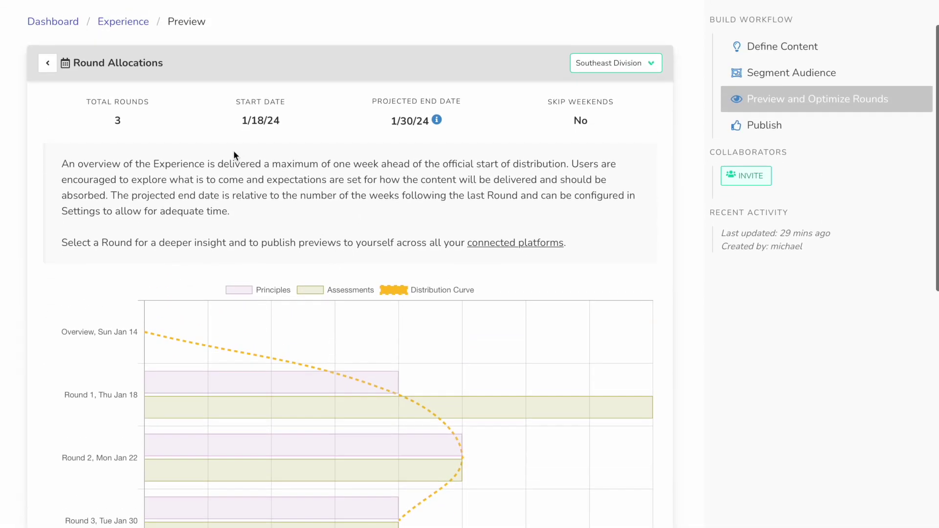
{"action": "left_click", "coordinate": [134, 23]}
{"action": "scroll", "coordinate": [264, 208], "scroll_direction": "down", "scroll_amount": 1}
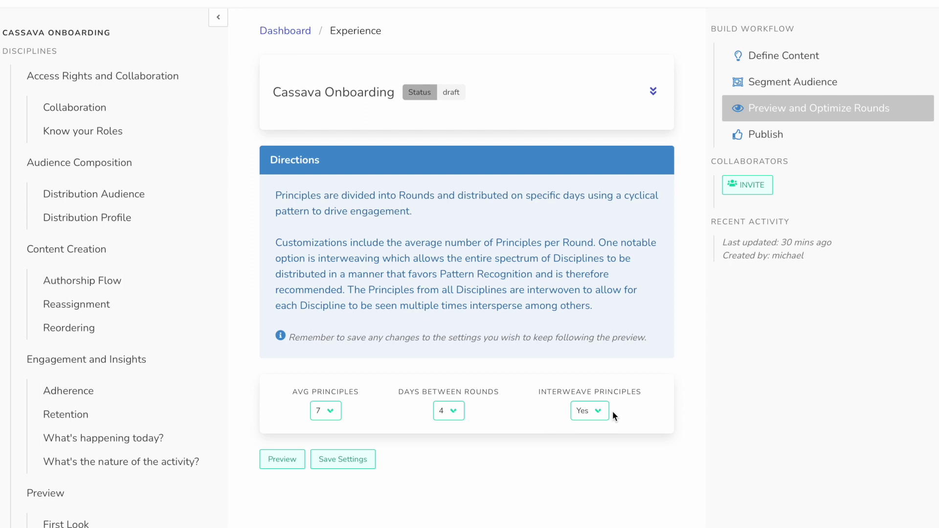
- Lower the average principles and the days between rounds, keeping the principles interwoven, and preview the resulting rounds
{"action": "left_click", "coordinate": [328, 412]}
{"action": "left_click", "coordinate": [323, 352]}
{"action": "left_click", "coordinate": [448, 411]}
{"action": "left_click", "coordinate": [450, 367]}
{"action": "left_click", "coordinate": [283, 460]}
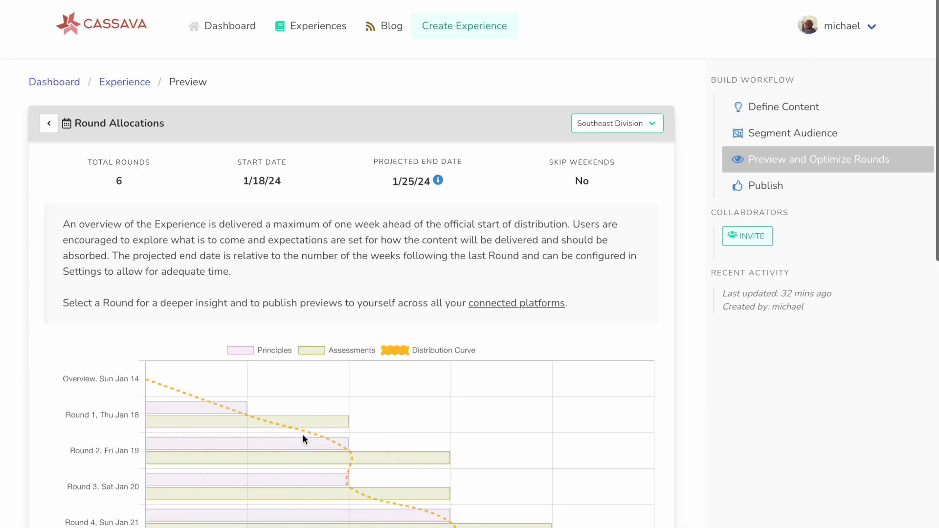
- Open the details of Round 1 from the allocation chart and send a preview of that round to Slack
{"action": "left_click", "coordinate": [210, 411]}
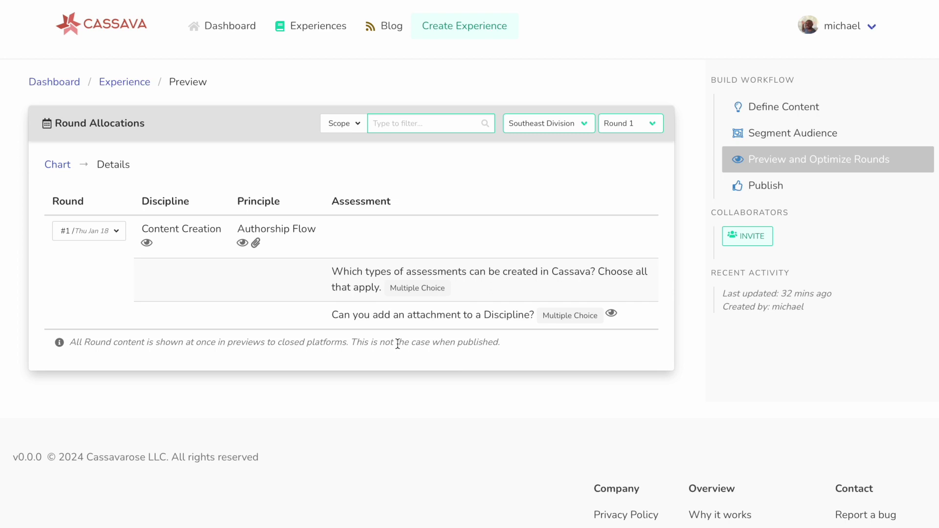
{"action": "left_click", "coordinate": [117, 231]}
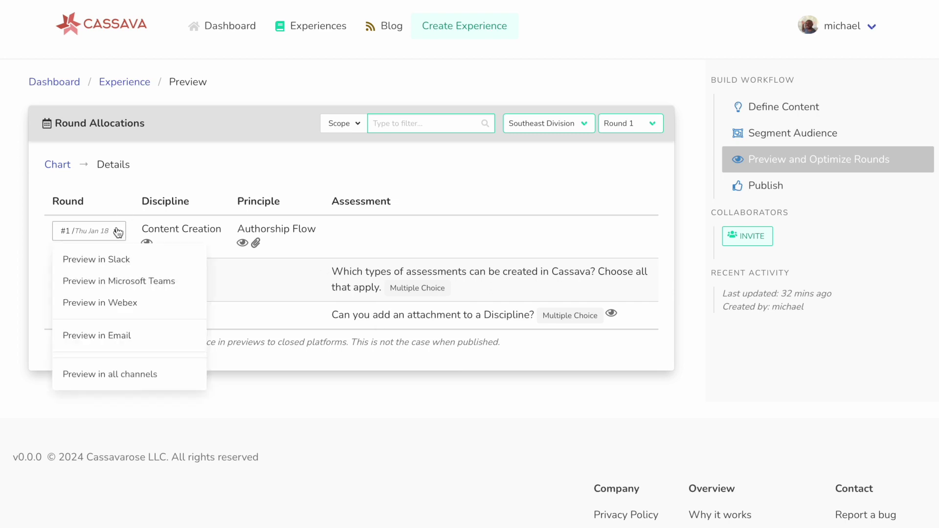
{"action": "left_click", "coordinate": [114, 264]}
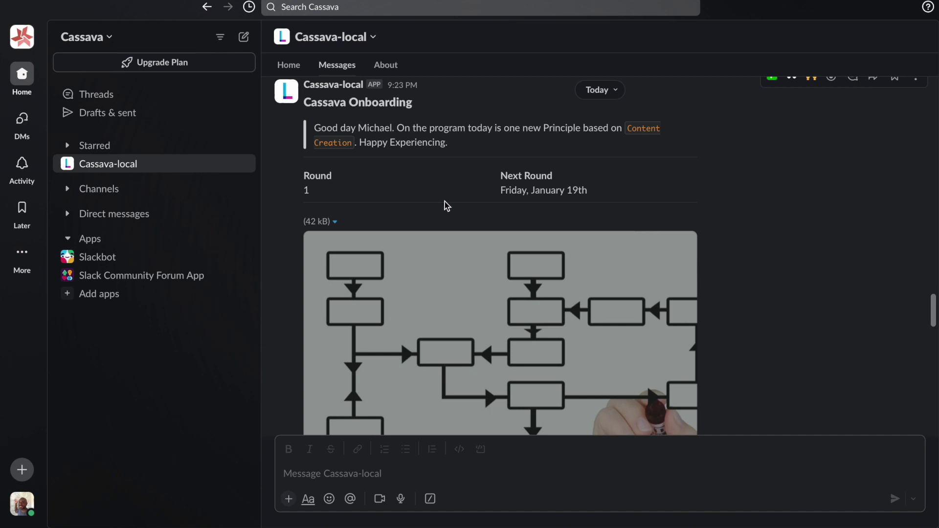
- Switch to Slack and review the Round 1 preview messages, examining the Authorship Flow principle, its reference material and both assessments
{"action": "scroll", "coordinate": [445, 202], "scroll_direction": "down", "scroll_amount": 5}
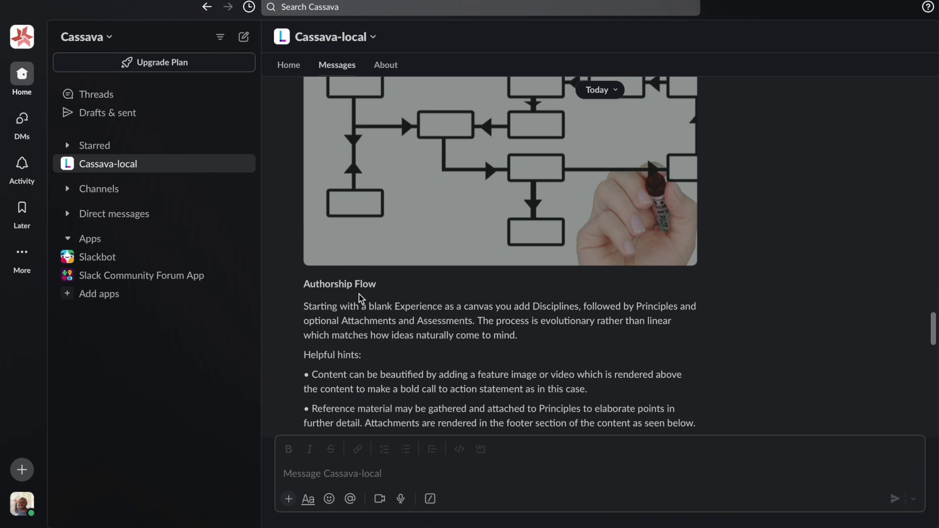
{"action": "scroll", "coordinate": [389, 308], "scroll_direction": "down", "scroll_amount": 7}
{"action": "scroll", "coordinate": [389, 308], "scroll_direction": "down", "scroll_amount": 6}
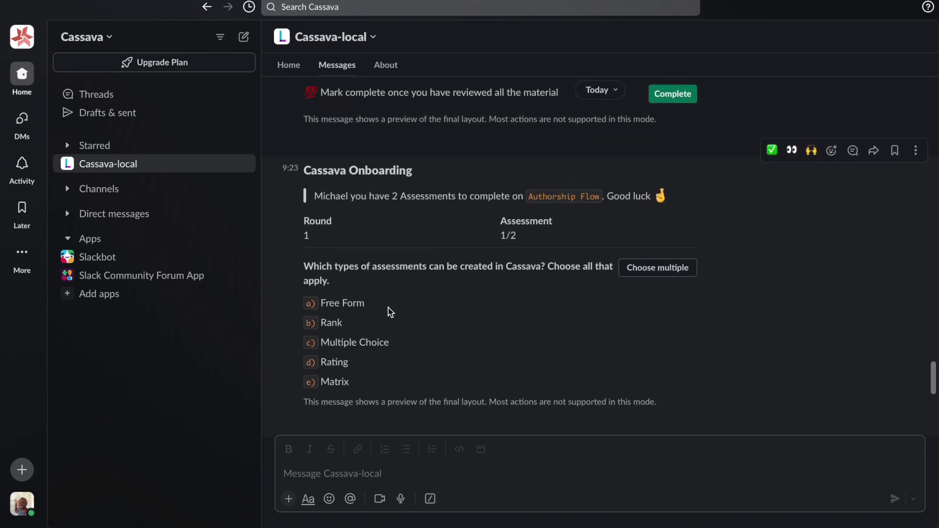
{"action": "scroll", "coordinate": [515, 236], "scroll_direction": "down", "scroll_amount": 8}
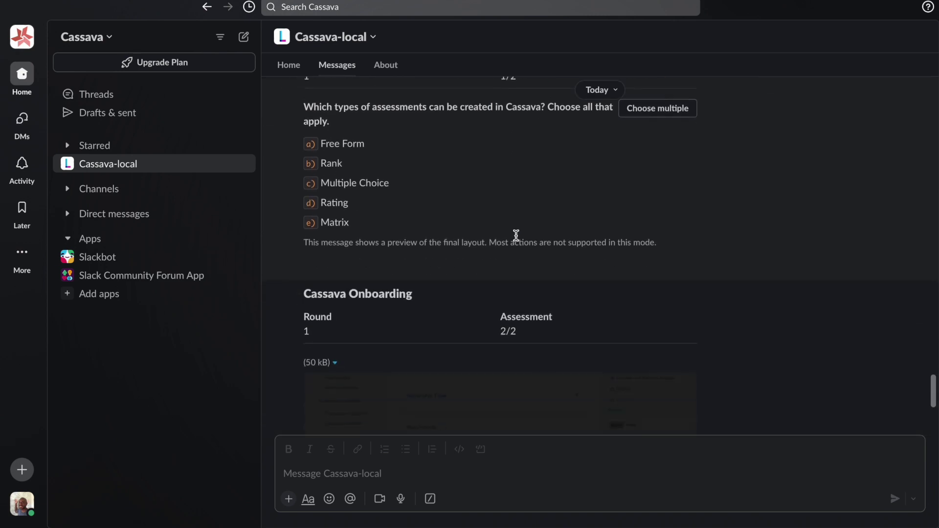
{"action": "scroll", "coordinate": [517, 237], "scroll_direction": "down", "scroll_amount": 2}
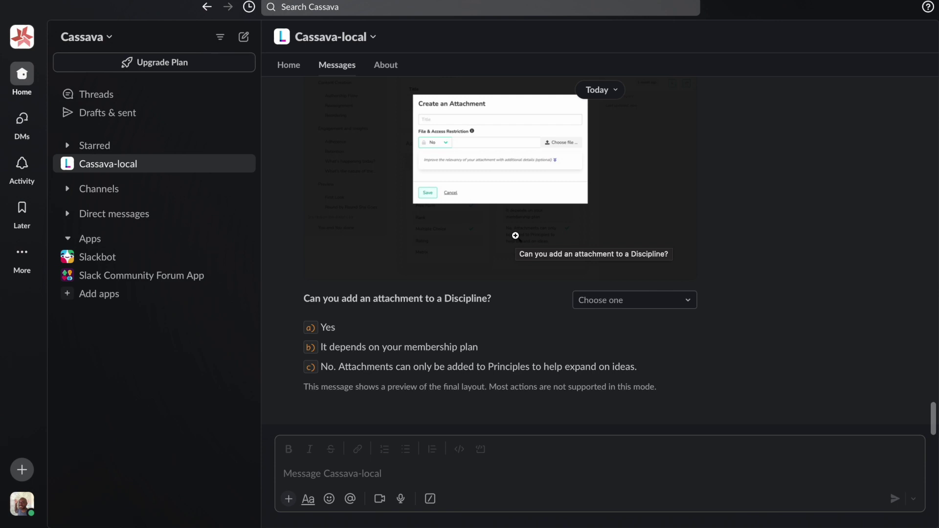
{"action": "scroll", "coordinate": [516, 236], "scroll_direction": "up", "scroll_amount": 15}
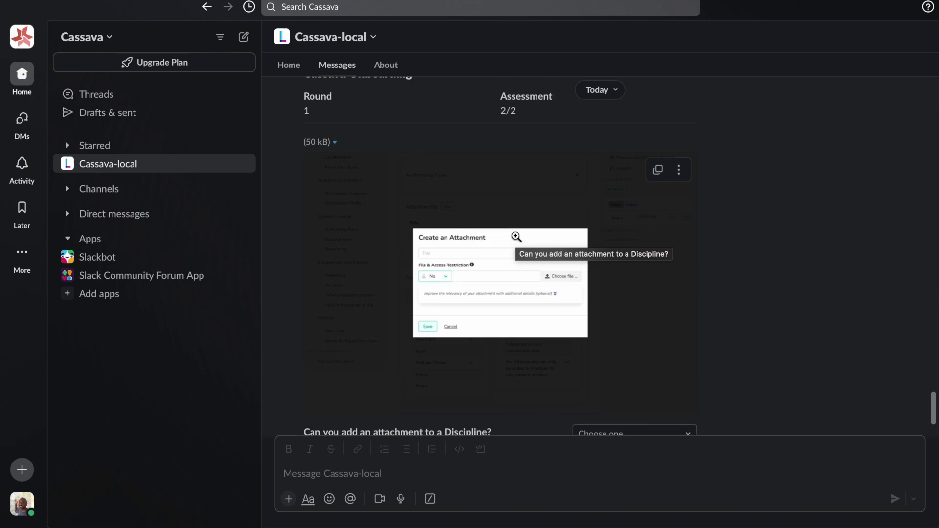
{"action": "scroll", "coordinate": [515, 237], "scroll_direction": "up", "scroll_amount": 12}
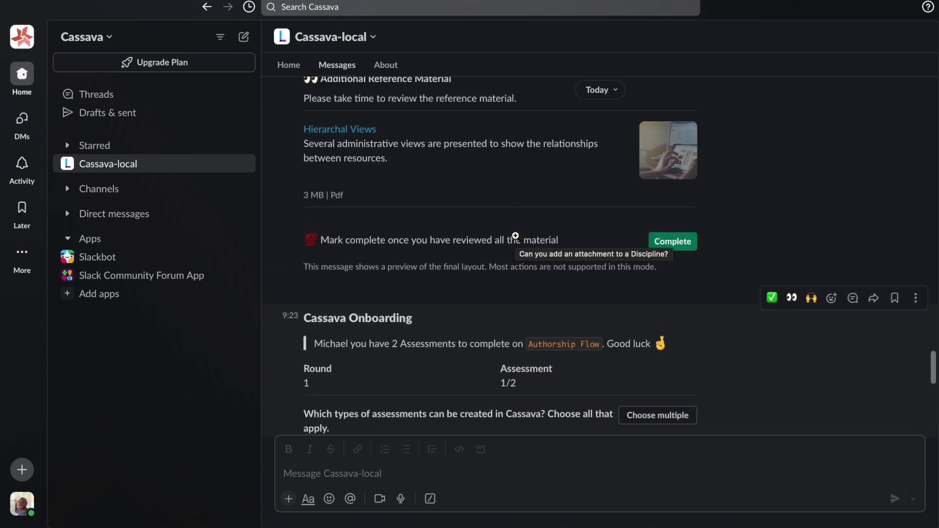
{"action": "scroll", "coordinate": [516, 237], "scroll_direction": "up", "scroll_amount": 5}
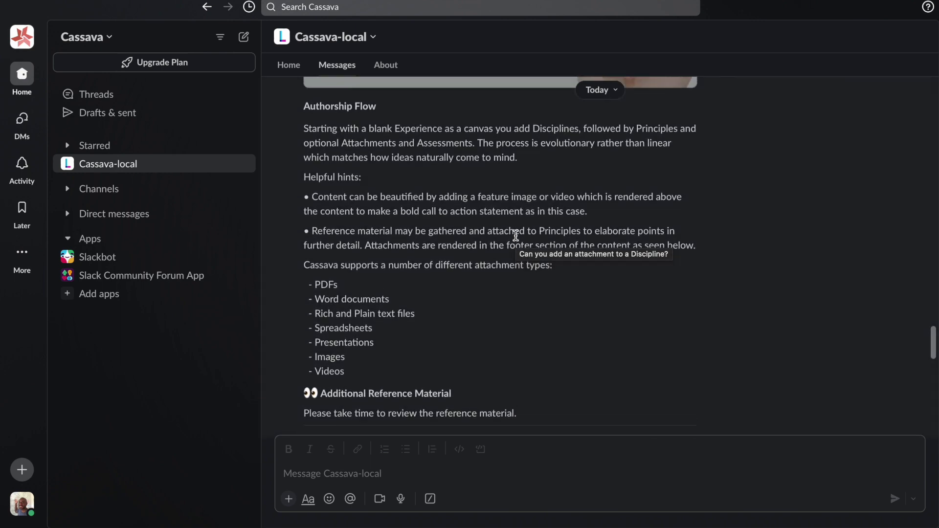
{"action": "scroll", "coordinate": [517, 240], "scroll_direction": "up", "scroll_amount": 4}
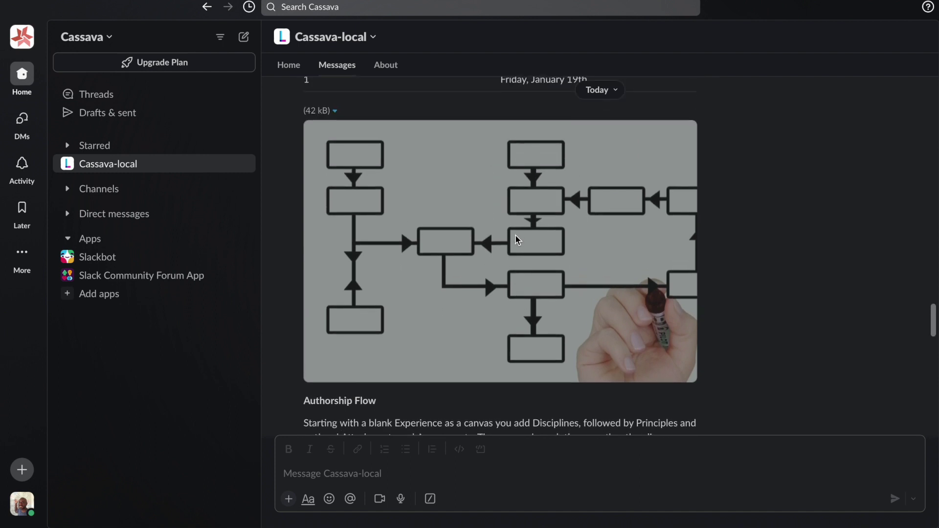